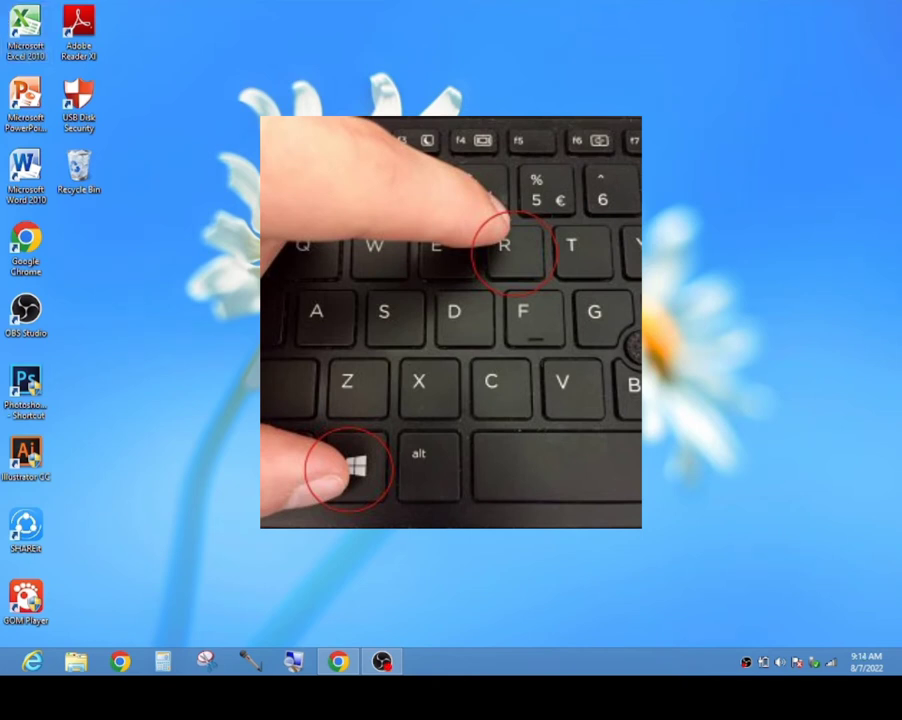
- Launch the Command Prompt by running cmd from the Windows Run dialog
{"action": "key", "text": "super+r"}
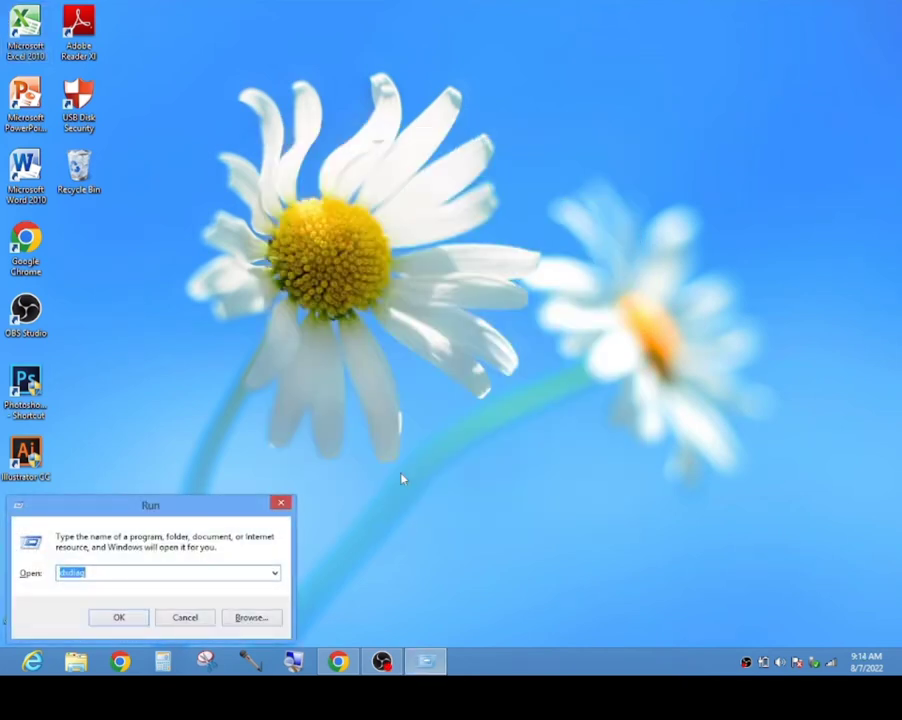
{"action": "key", "text": "BackSpace"}
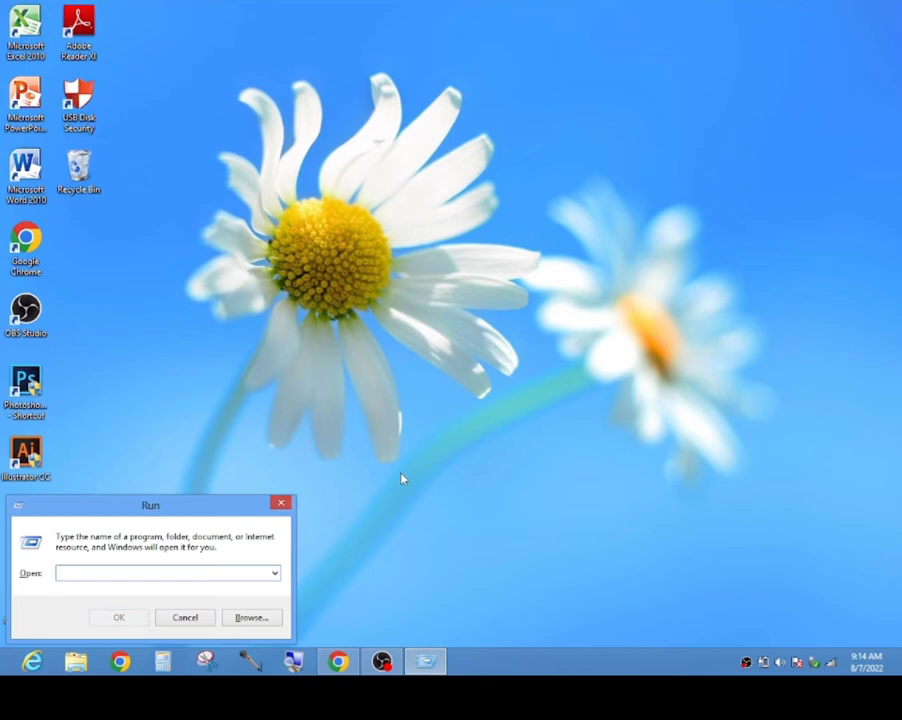
{"action": "type", "text": "c"}
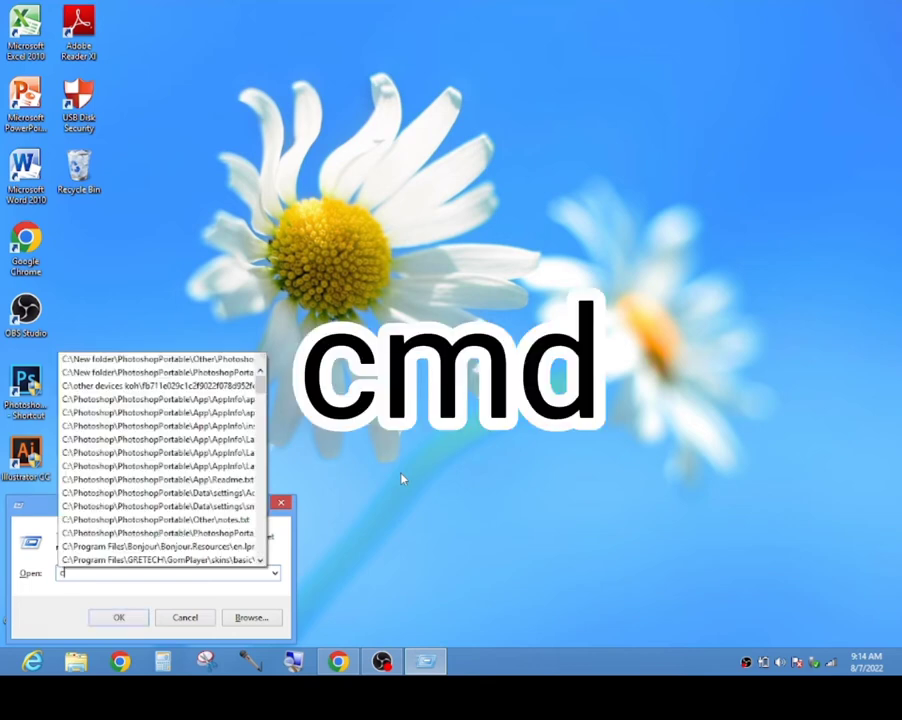
{"action": "type", "text": "md"}
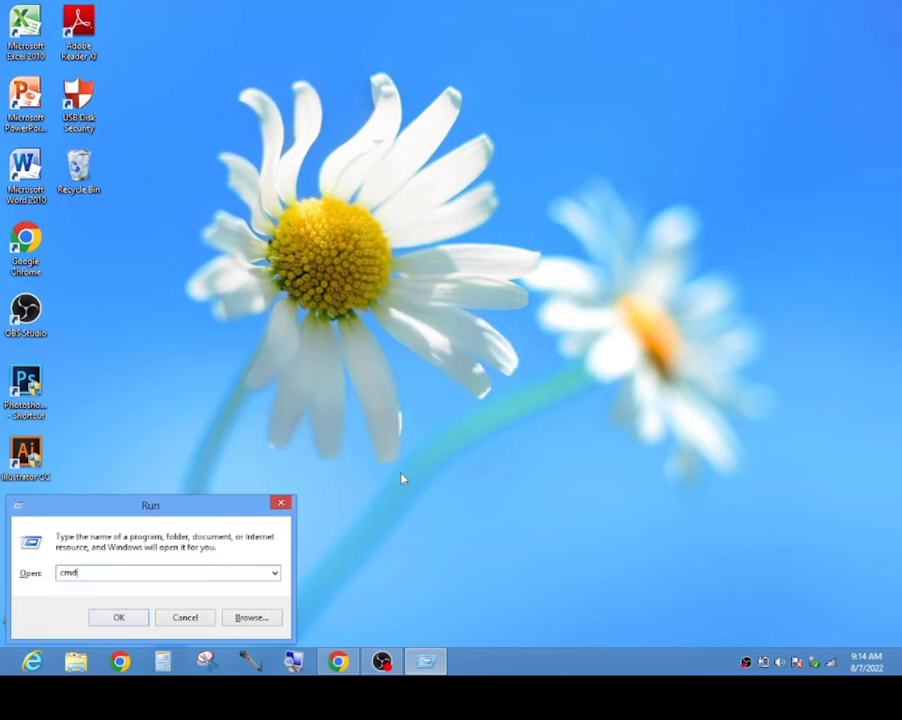
{"action": "key", "text": "Return"}
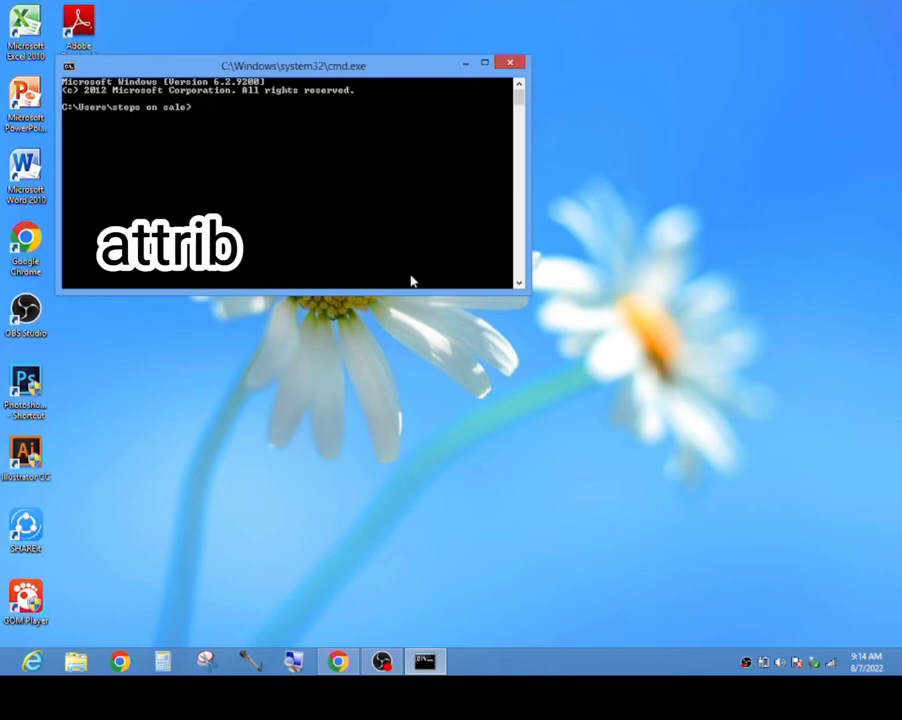
- Remove the hidden, read-only and system attributes from everything on drive D by running attrib -h -r -s /s /d d:\*.*
{"action": "type", "text": "attrib -h -r -s "}
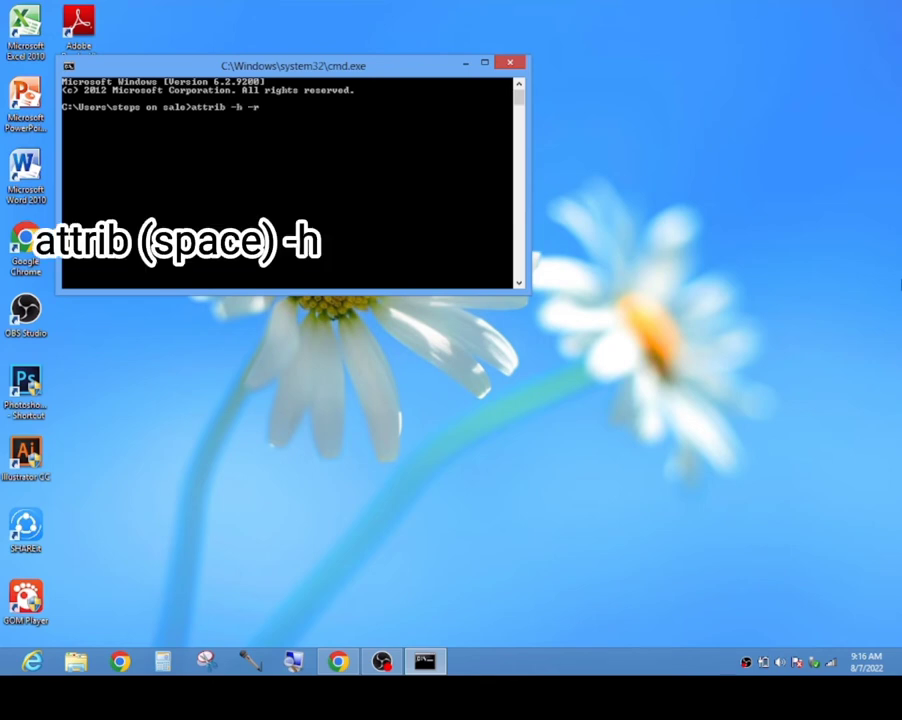
{"action": "type", "text": "/s /d d"}
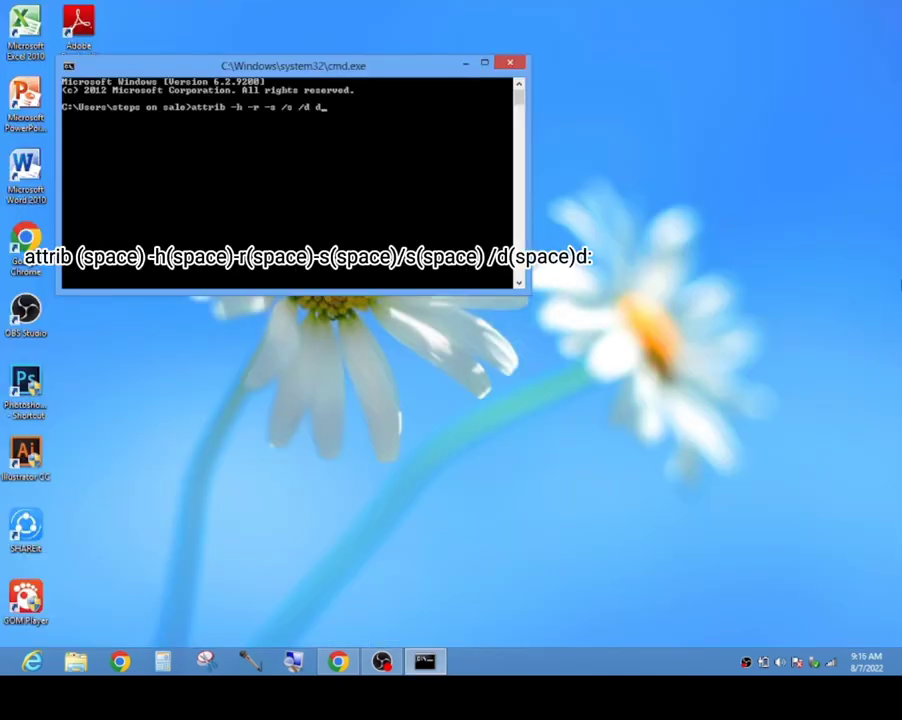
{"action": "type", "text": ":\\"}
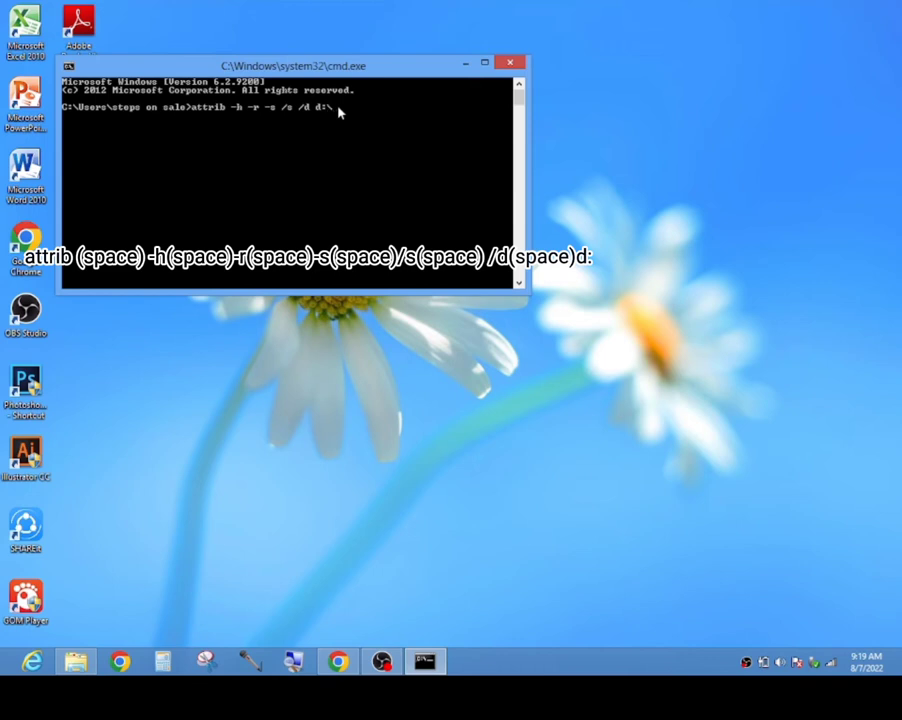
{"action": "type", "text": "*"}
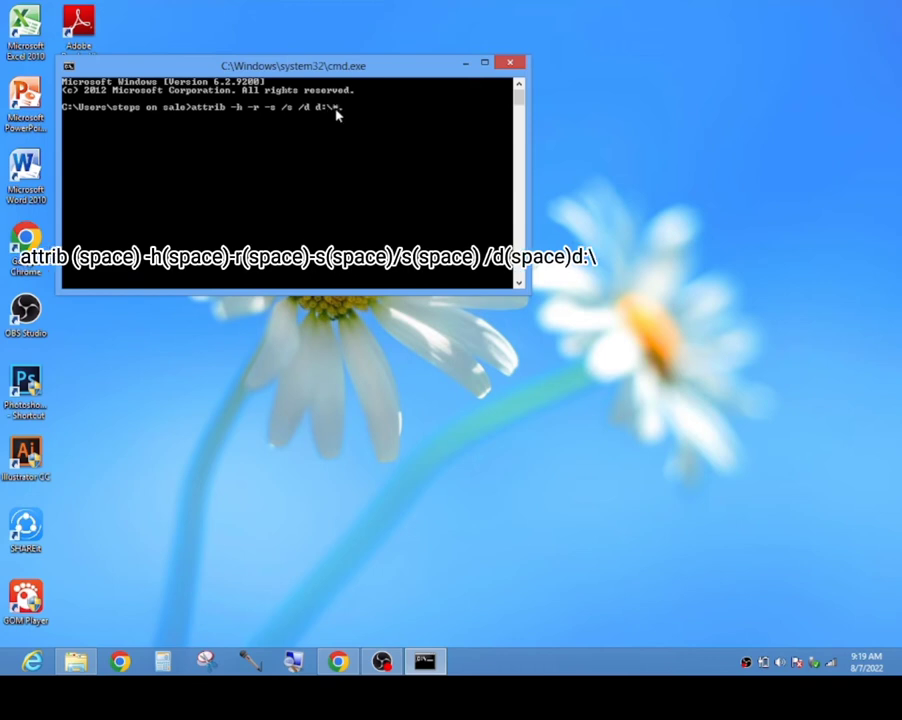
{"action": "type", "text": ".*"}
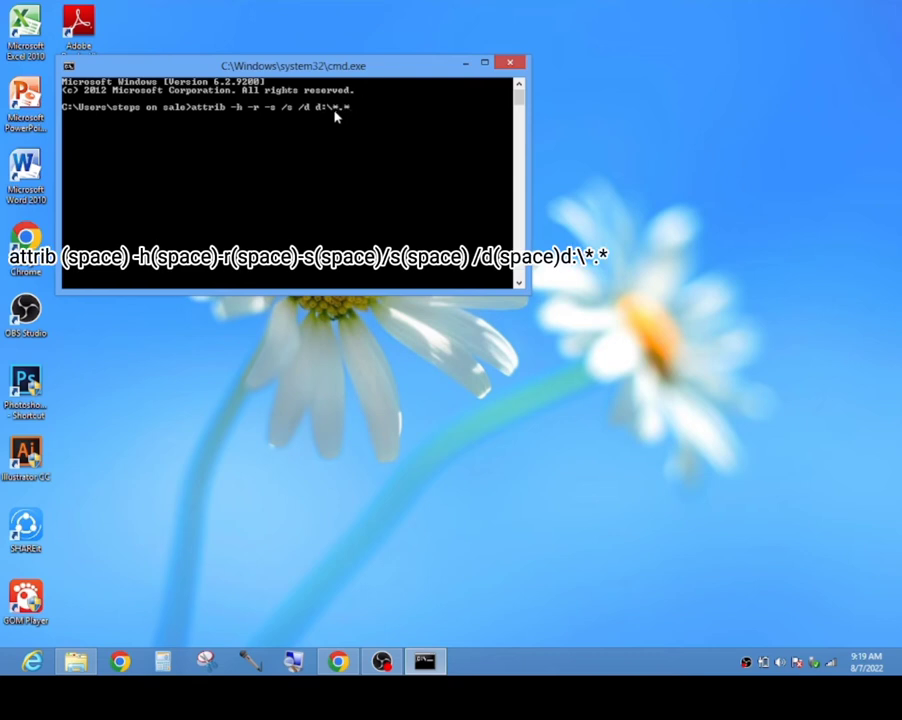
{"action": "key", "text": "Return"}
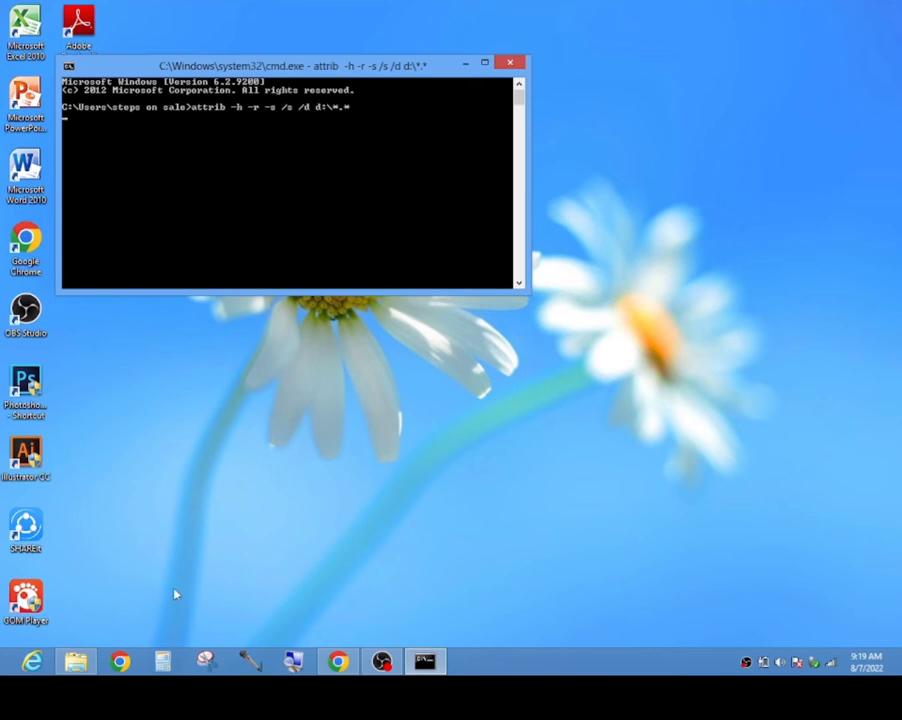
- Switch to File Explorer and examine the contents of the FOUND.000 folder on Removable Disk (D:)
{"action": "left_click", "coordinate": [77, 672]}
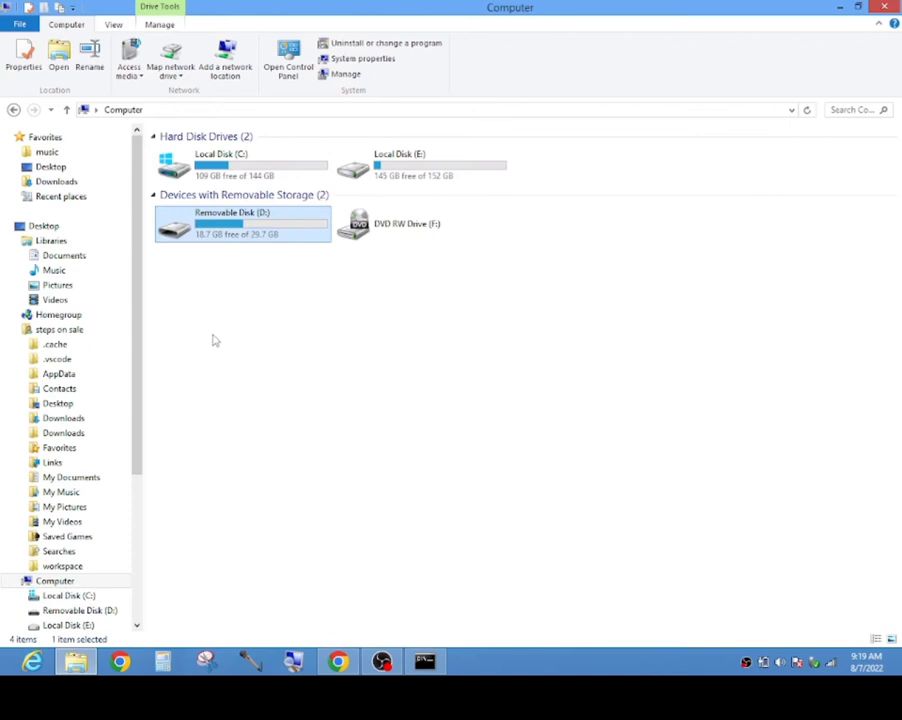
{"action": "double_click", "coordinate": [193, 240]}
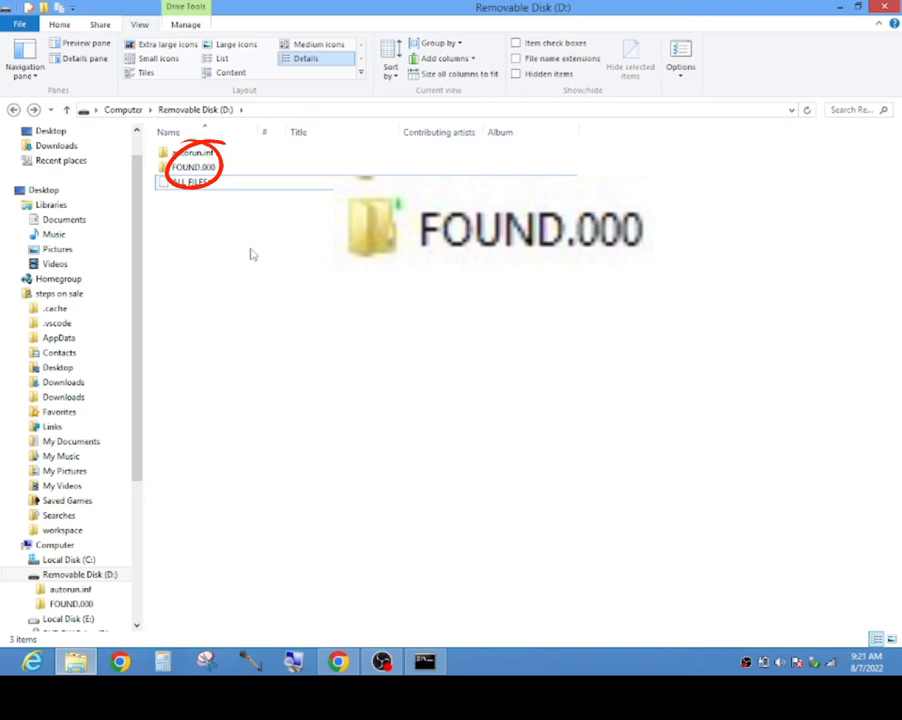
{"action": "left_click", "coordinate": [211, 169]}
{"action": "double_click", "coordinate": [213, 172]}
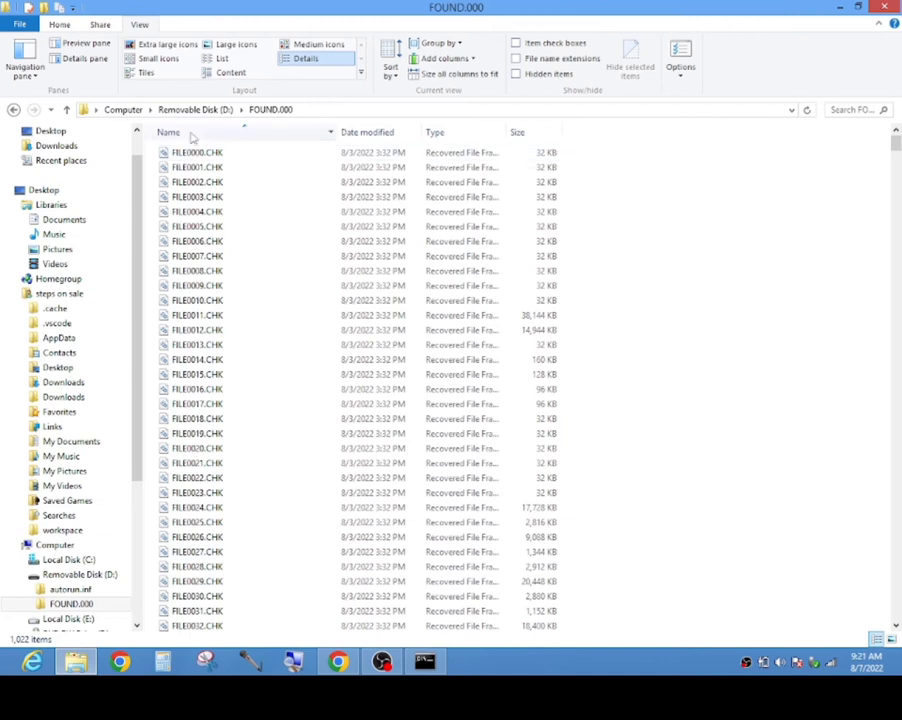
{"action": "left_click", "coordinate": [13, 109]}
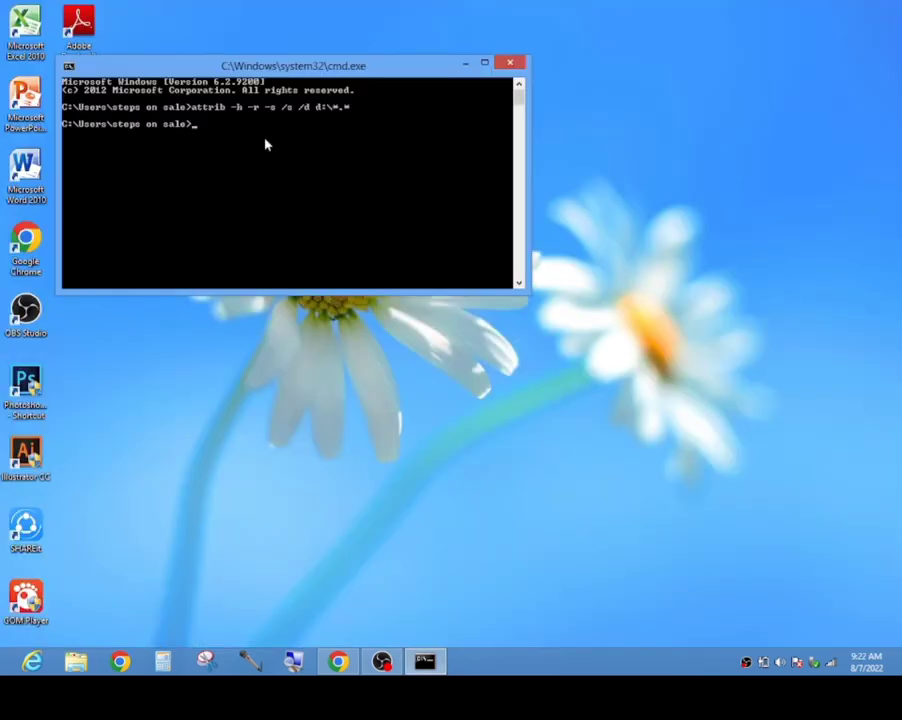
- End the Command Prompt session with the exit command
{"action": "type", "text": "exit"}
{"action": "key", "text": "Return"}
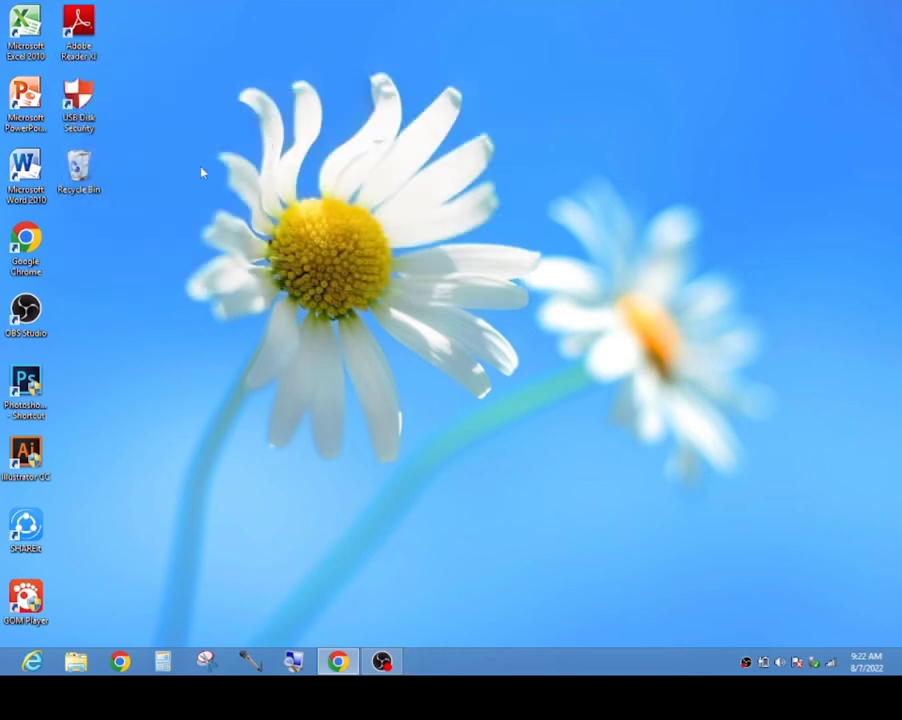
- Switch to Google Chrome and open the deCHK page at techcrawler.de/dechk/index_en.html
{"action": "left_click", "coordinate": [337, 661]}
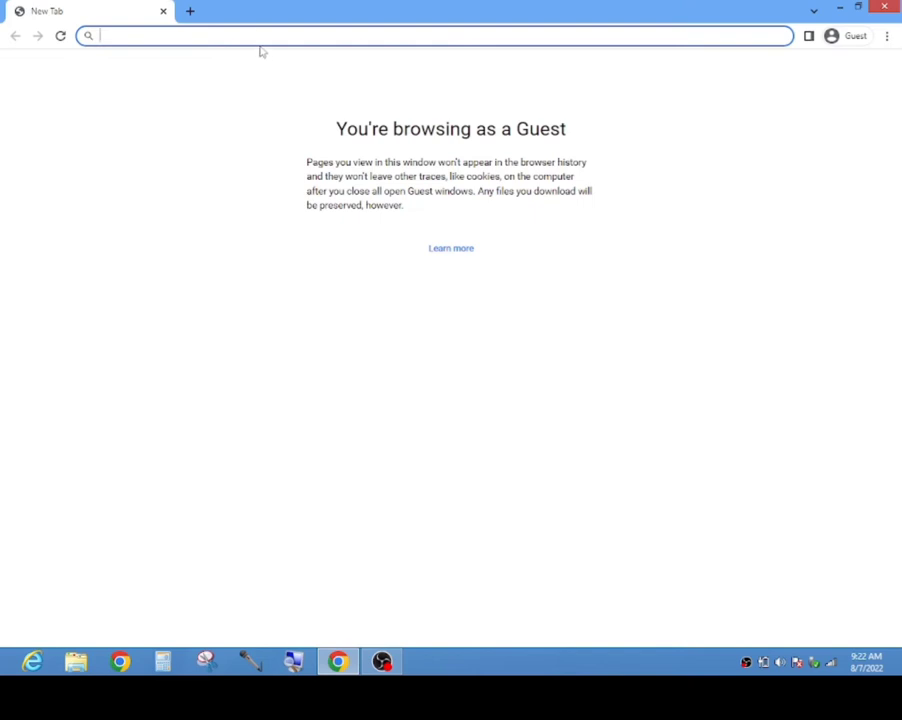
{"action": "type", "text": "te"}
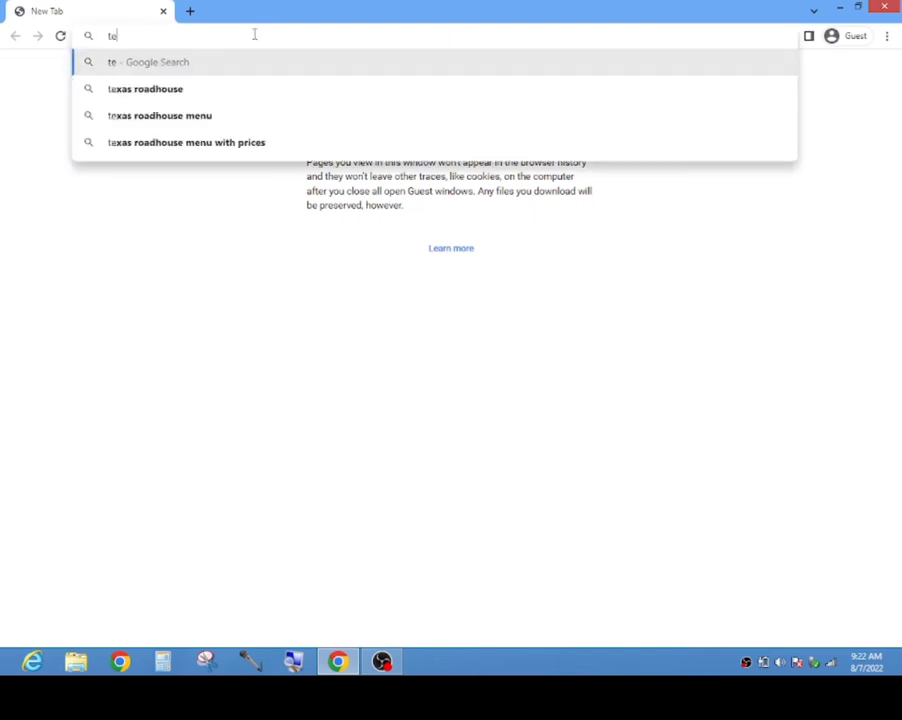
{"action": "type", "text": "ch"}
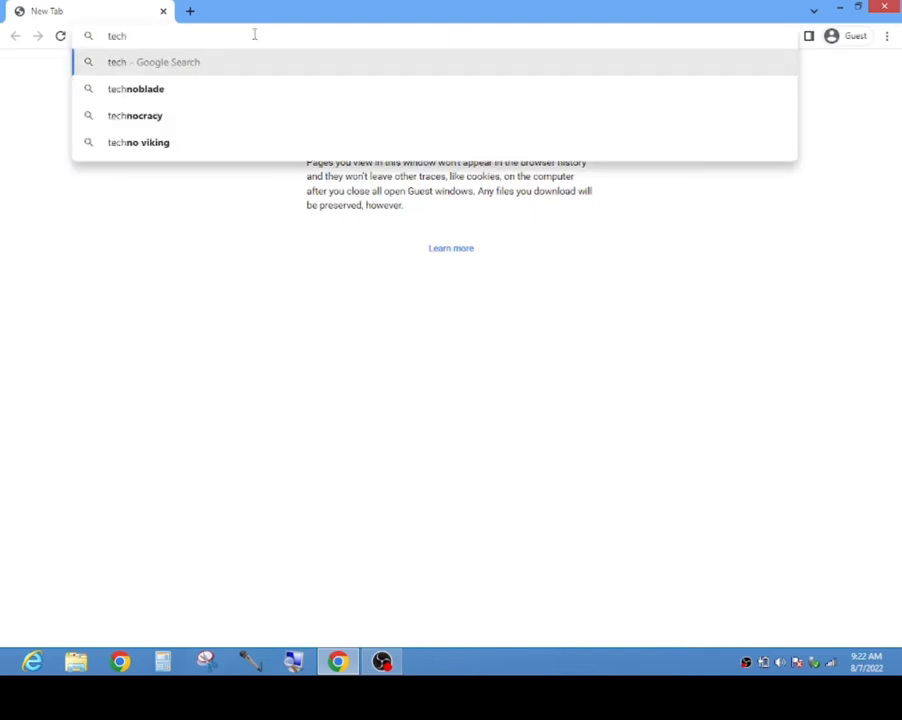
{"action": "type", "text": "cra"}
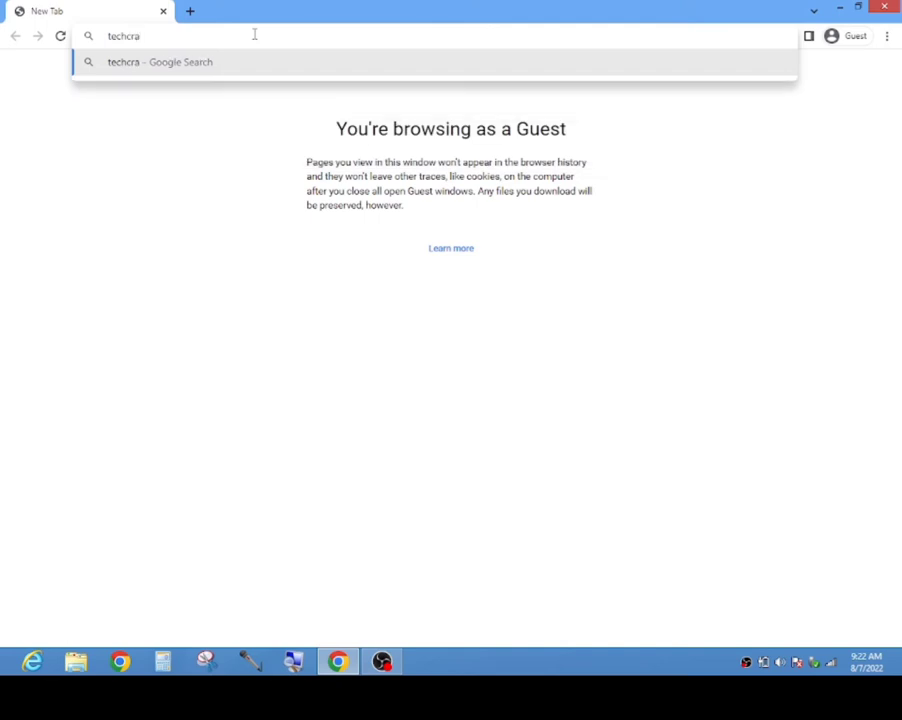
{"action": "type", "text": "wler"}
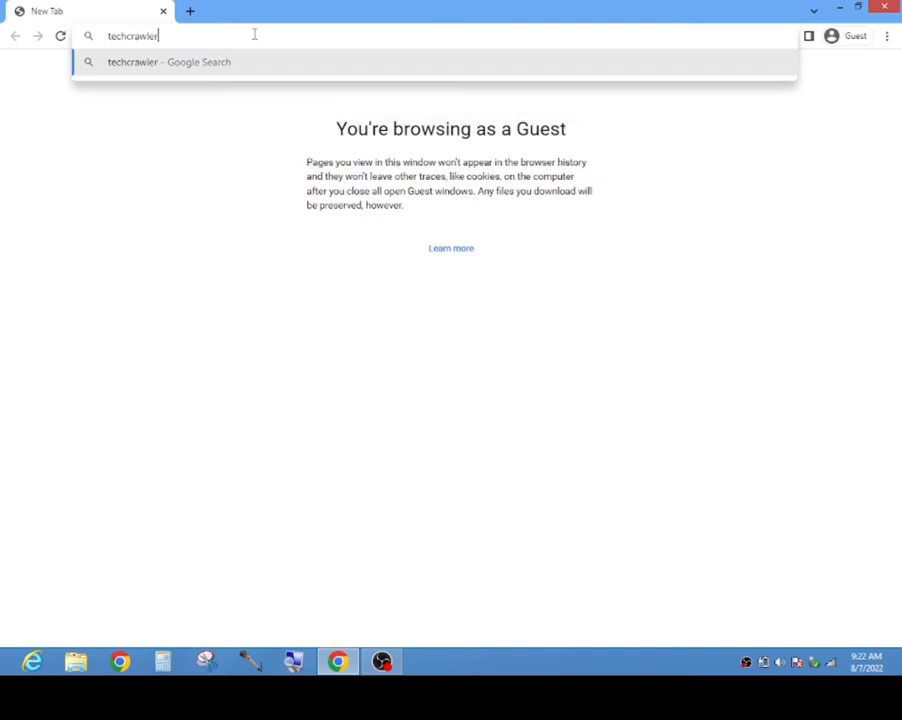
{"action": "type", "text": ".de"}
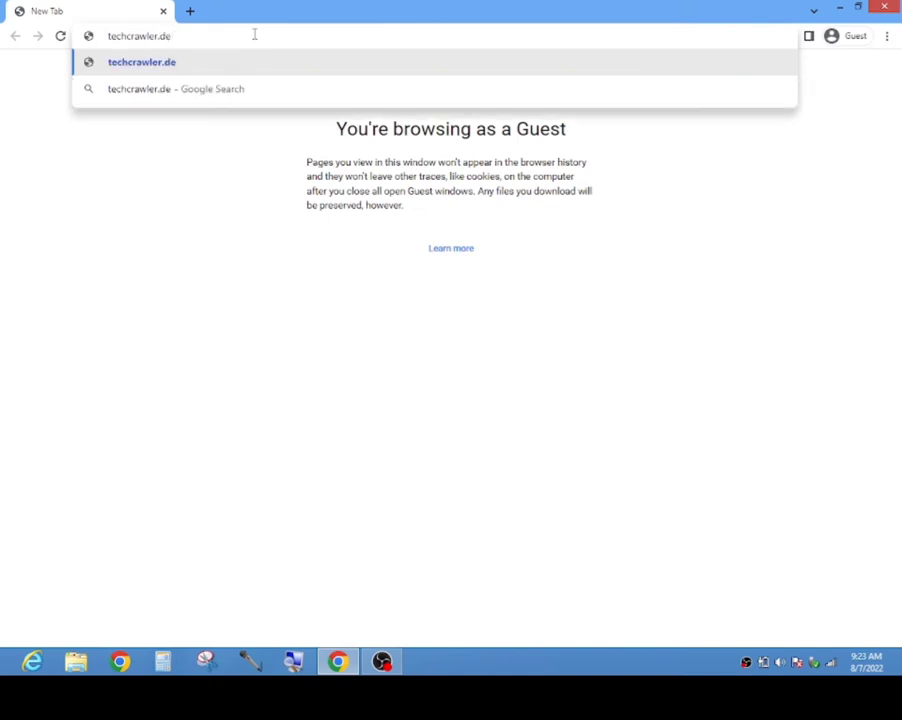
{"action": "type", "text": "/dechk/index_en.html"}
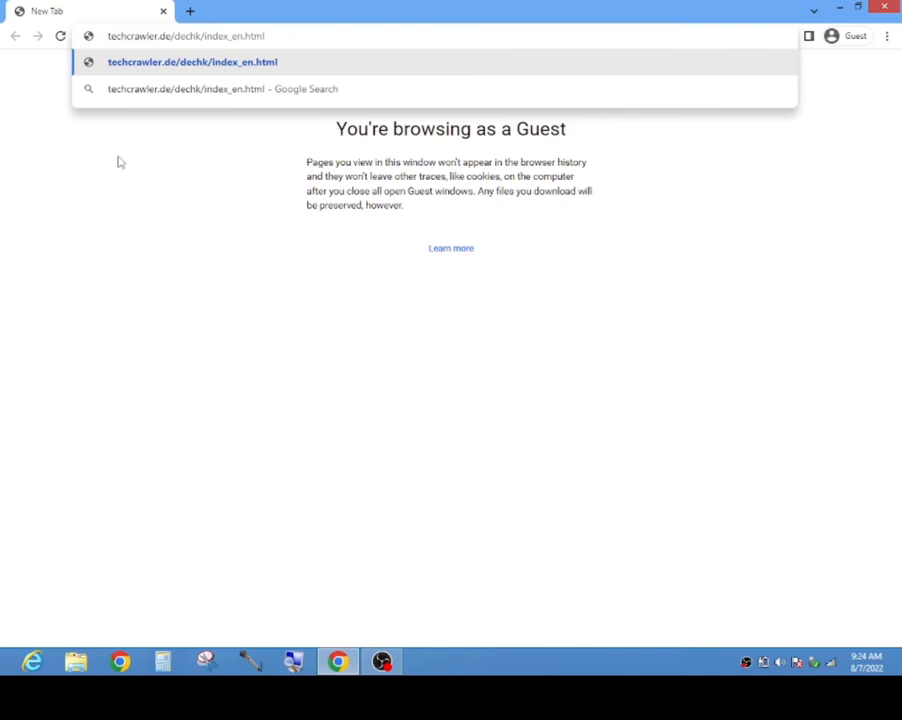
{"action": "key", "text": "Return"}
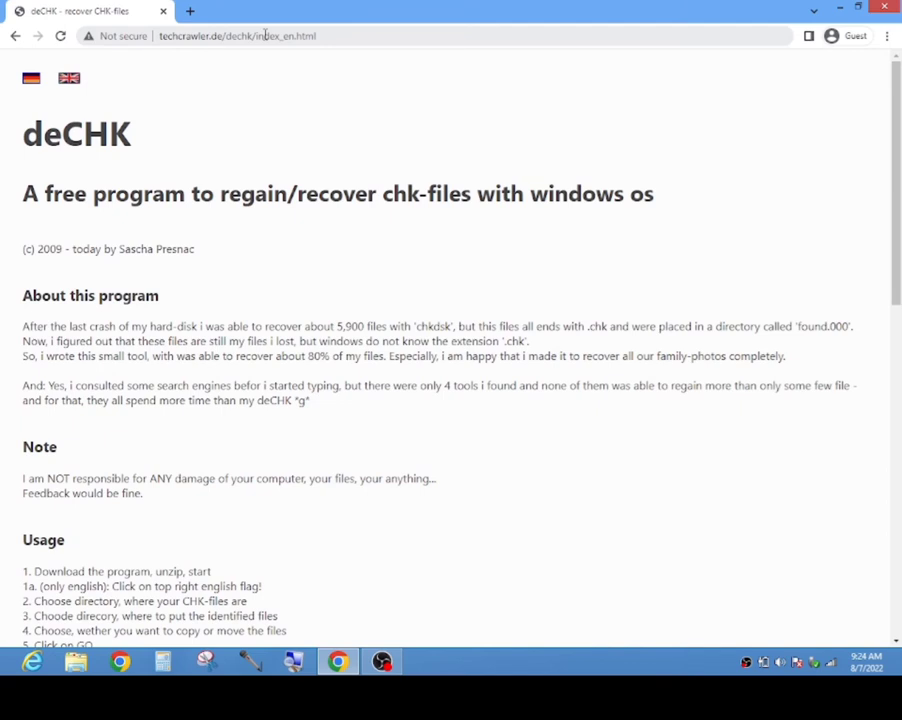
{"action": "scroll", "coordinate": [899, 450], "scroll_direction": "down", "scroll_amount": 5}
{"action": "scroll", "coordinate": [899, 468], "scroll_direction": "down", "scroll_amount": 2}
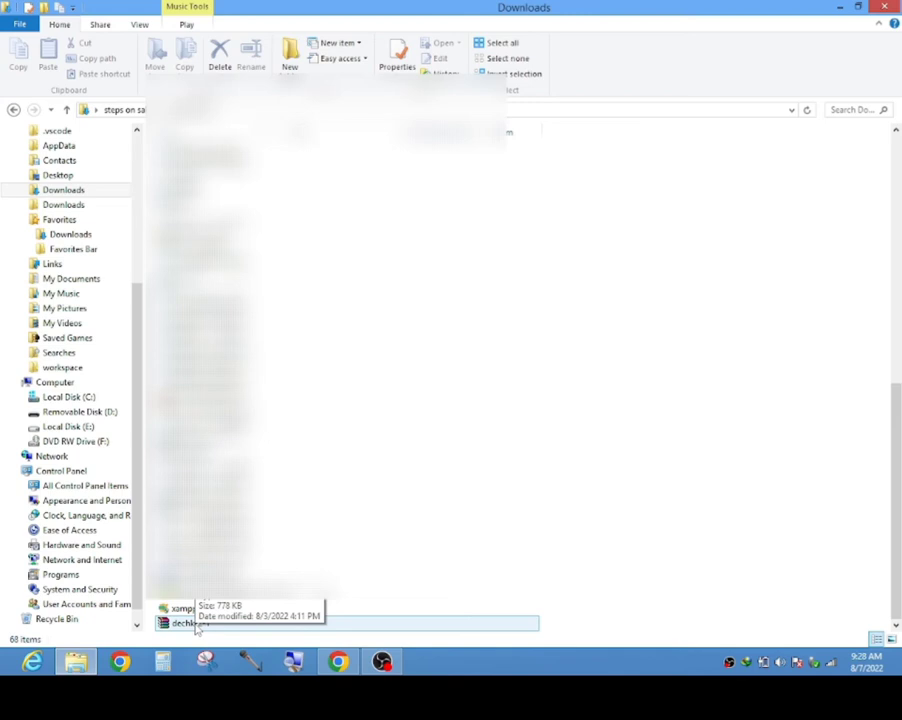
- Start dechk2.exe from the dechk-2-1 archive in Downloads, dismissing the WinRAR licence reminder, and set the program's language to English
{"action": "double_click", "coordinate": [197, 624]}
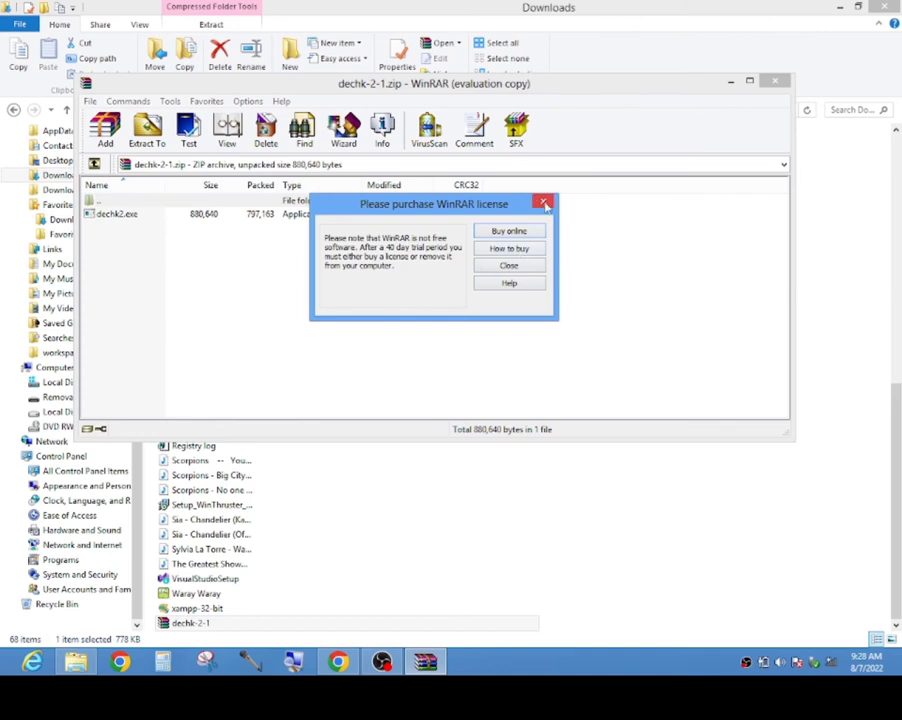
{"action": "left_click", "coordinate": [544, 203]}
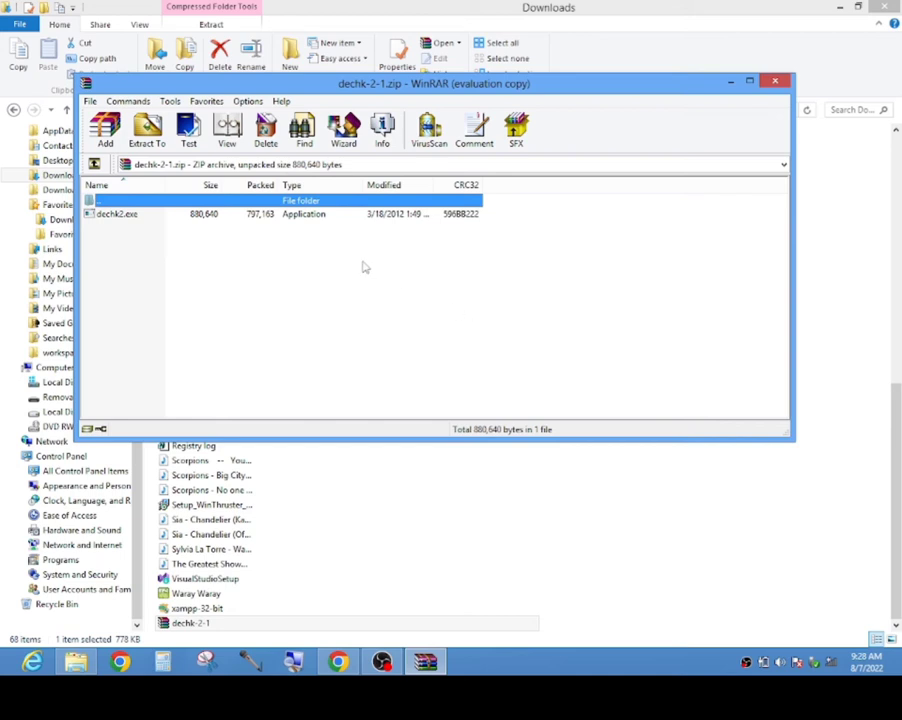
{"action": "double_click", "coordinate": [240, 215]}
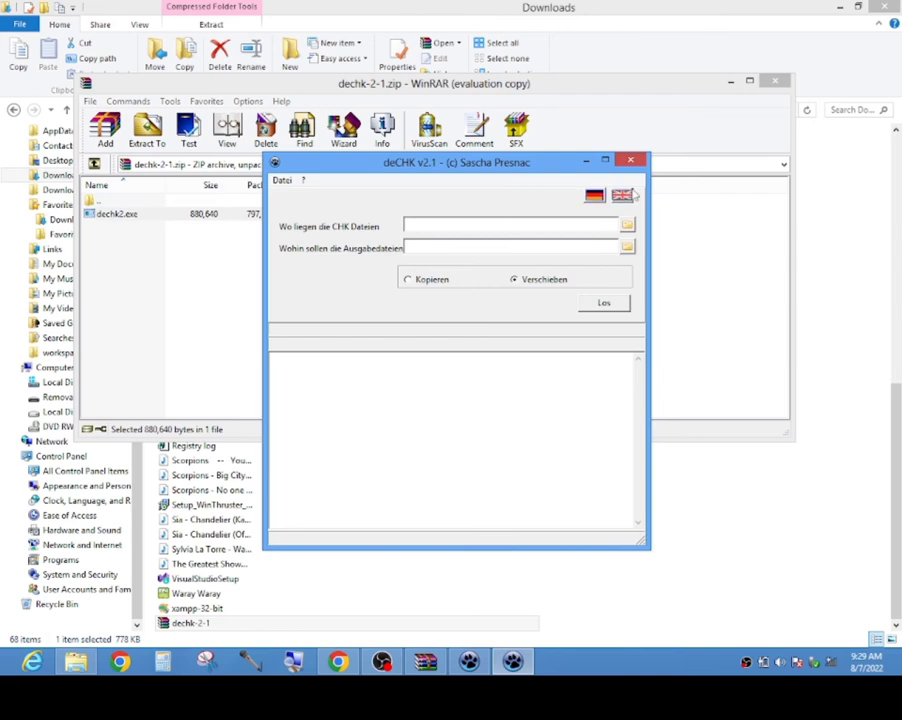
{"action": "left_click", "coordinate": [622, 195]}
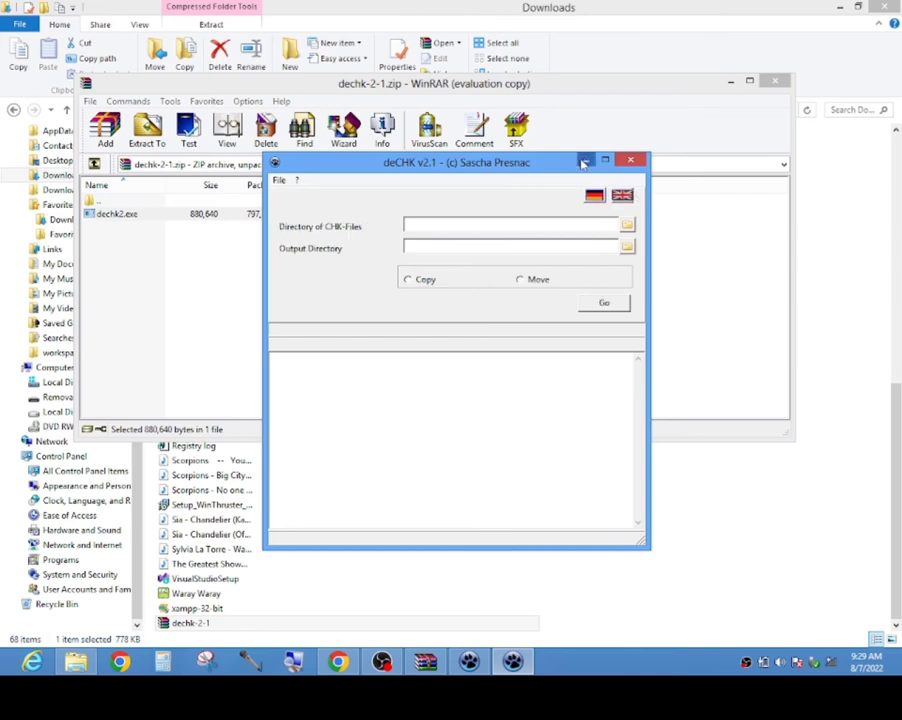
- Set the directory of CHK files to the FOUND.000 folder on Removable Disk (D:)
{"action": "left_click", "coordinate": [487, 229]}
{"action": "left_click", "coordinate": [626, 225]}
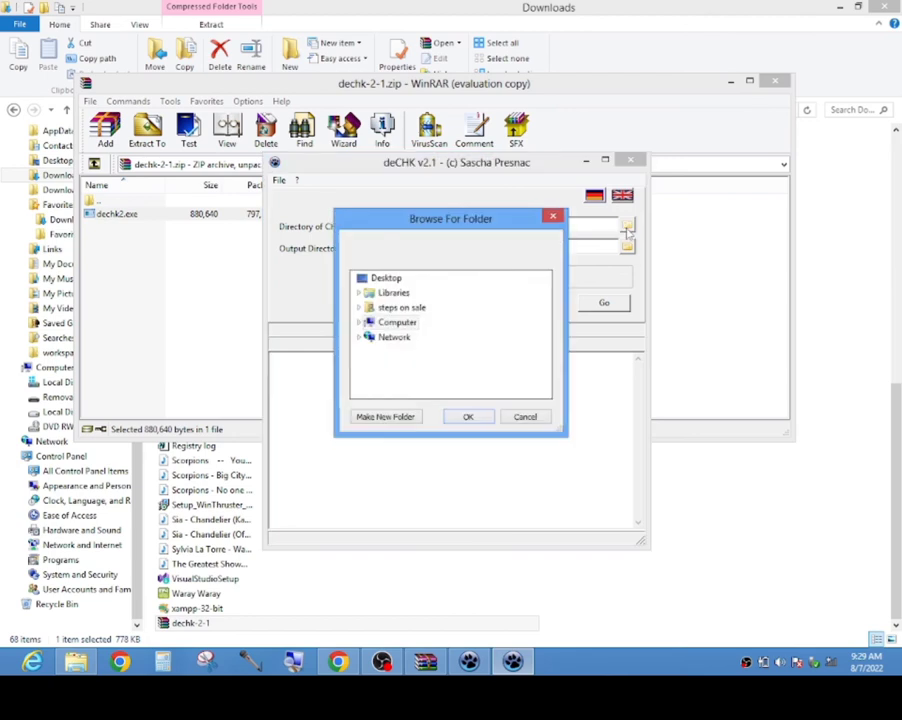
{"action": "left_click", "coordinate": [362, 309]}
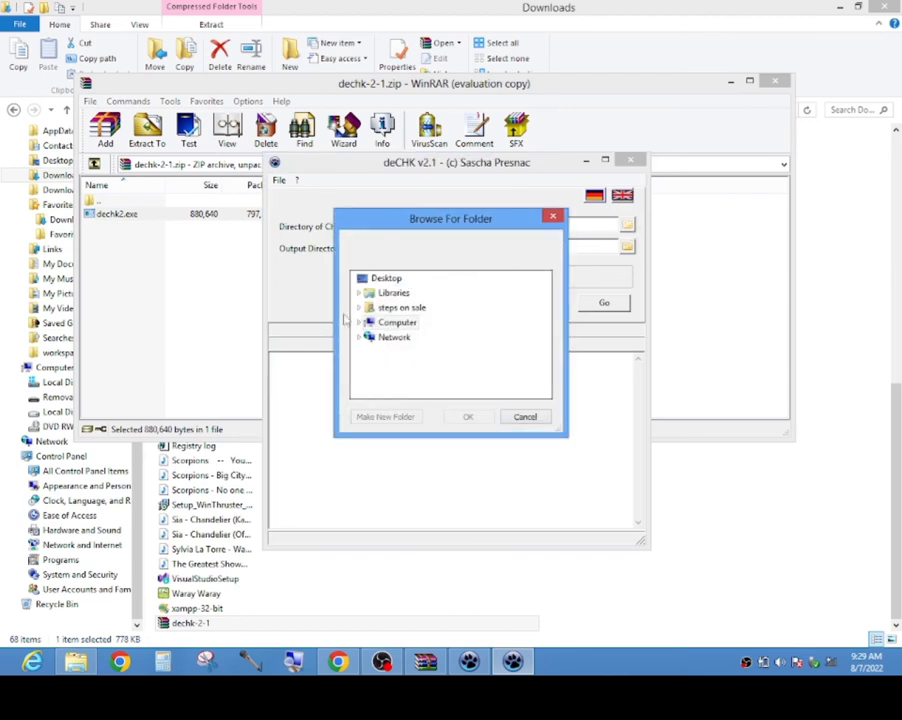
{"action": "left_click", "coordinate": [370, 324]}
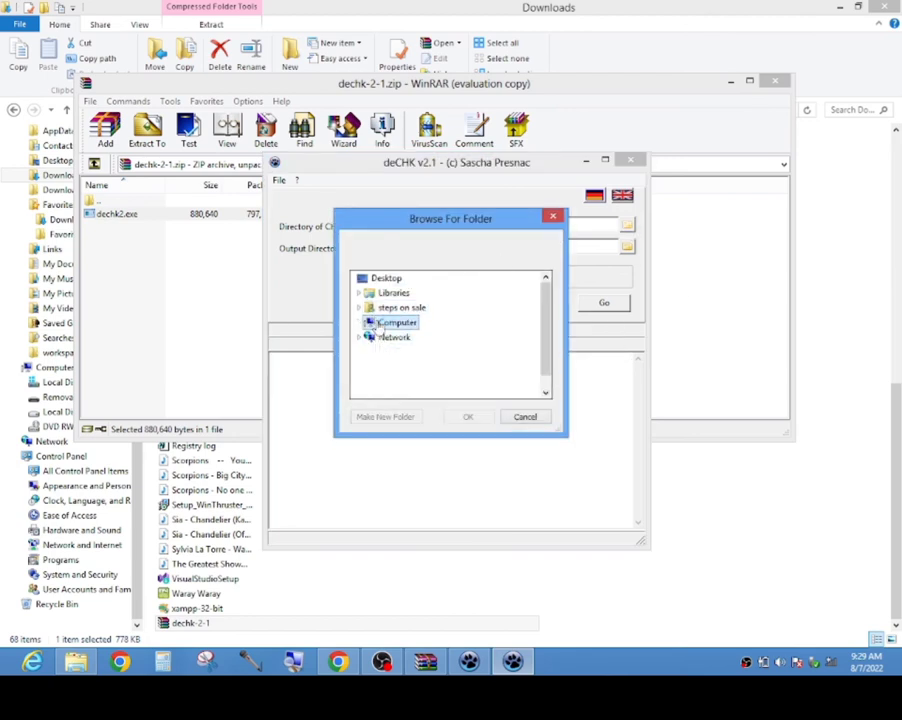
{"action": "left_click", "coordinate": [393, 353]}
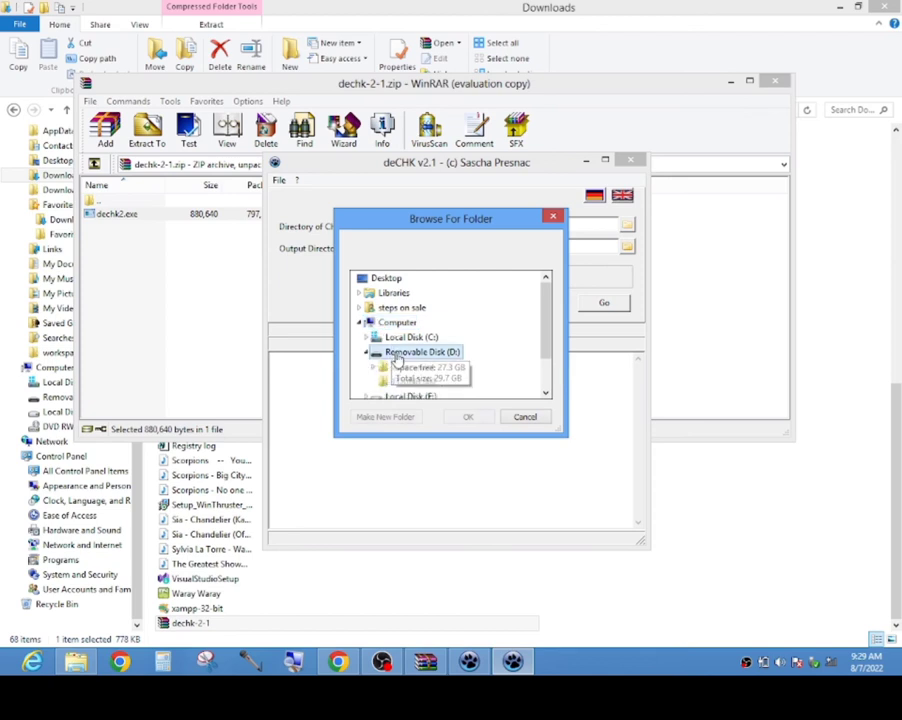
{"action": "left_click", "coordinate": [405, 381]}
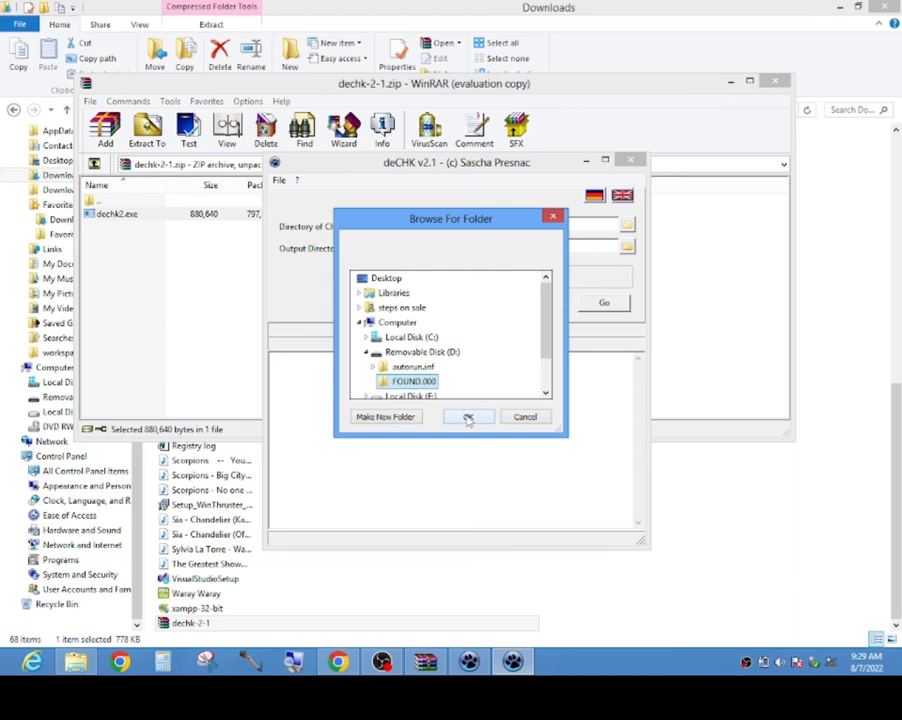
{"action": "left_click", "coordinate": [467, 417]}
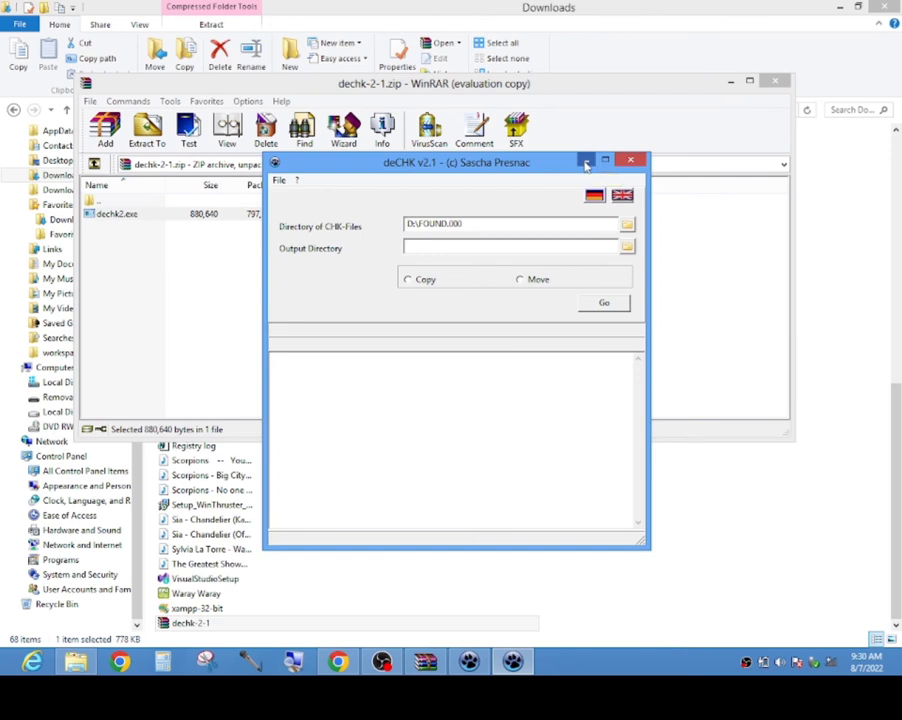
- Minimise the Downloads and WinRAR windows and create a folder named "recovered files" on the desktop
{"action": "left_click", "coordinate": [592, 8]}
{"action": "left_click", "coordinate": [842, 8]}
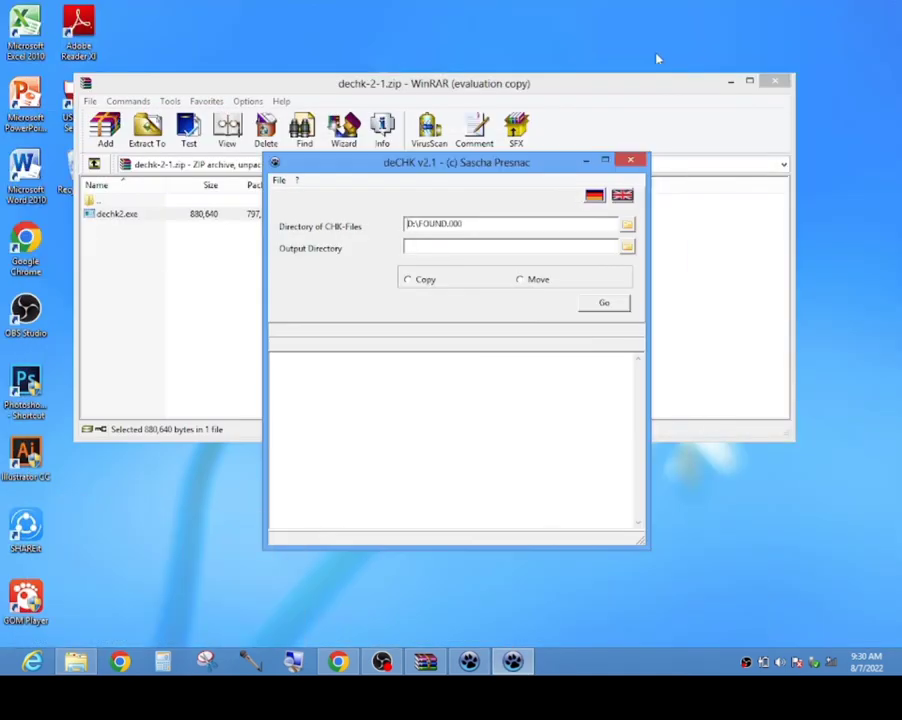
{"action": "left_click", "coordinate": [729, 82]}
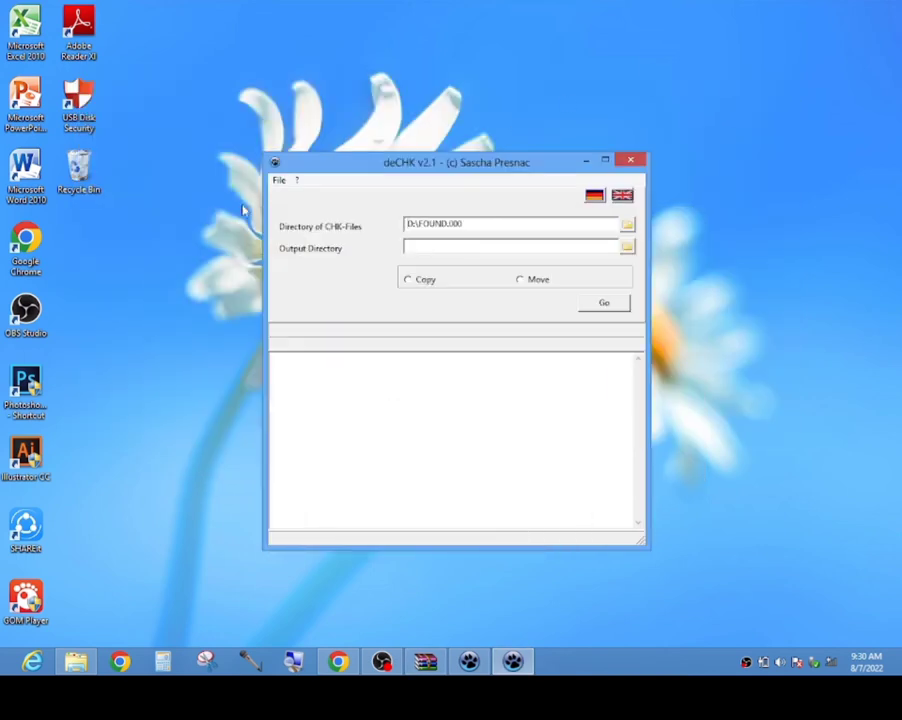
{"action": "right_click", "coordinate": [86, 236]}
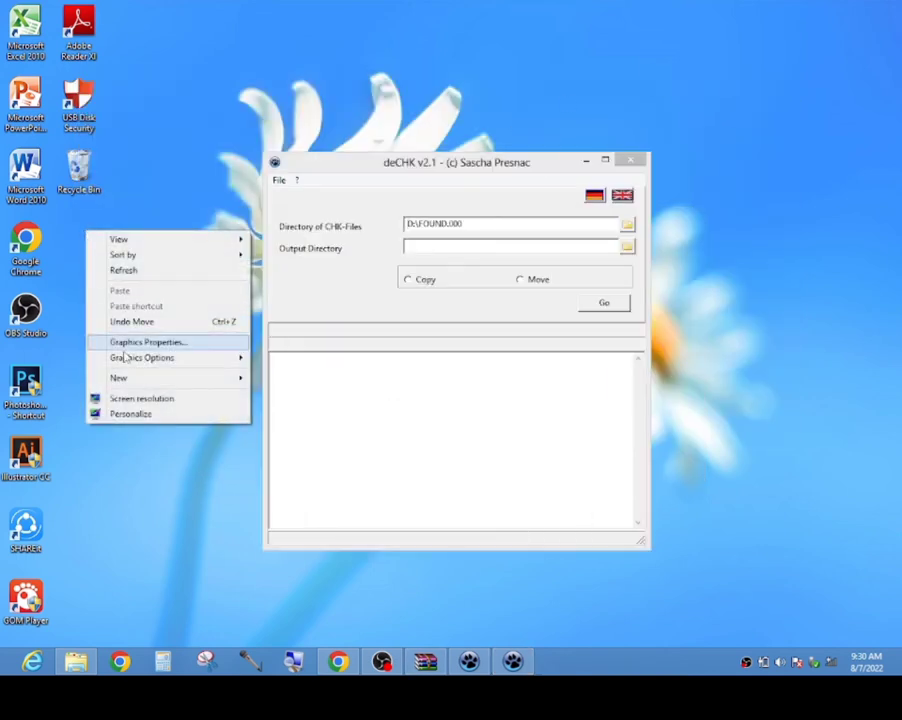
{"action": "mouse_move", "coordinate": [125, 379]}
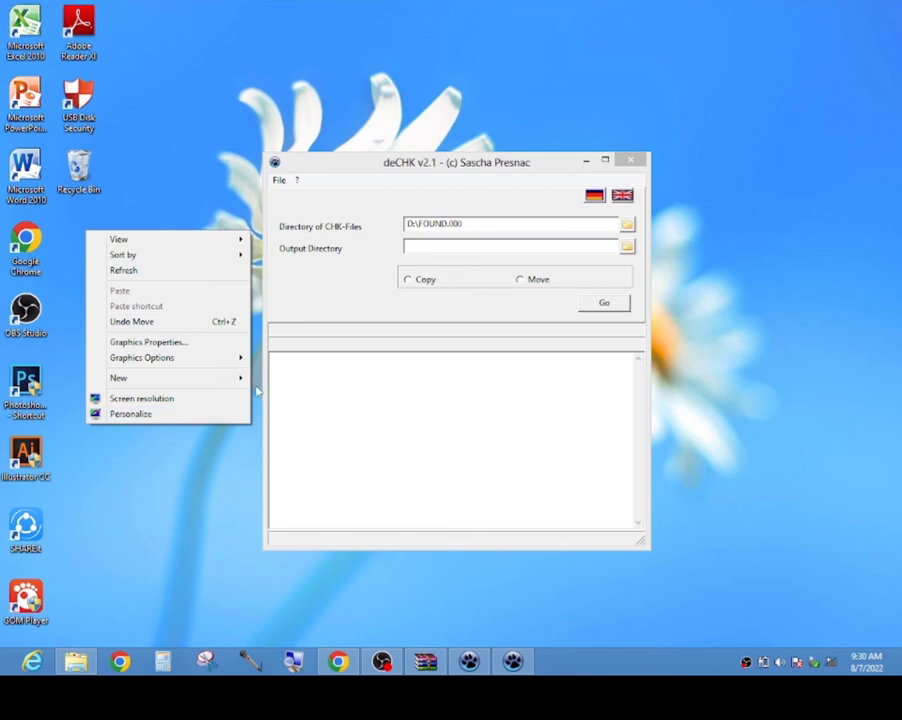
{"action": "mouse_move", "coordinate": [235, 378]}
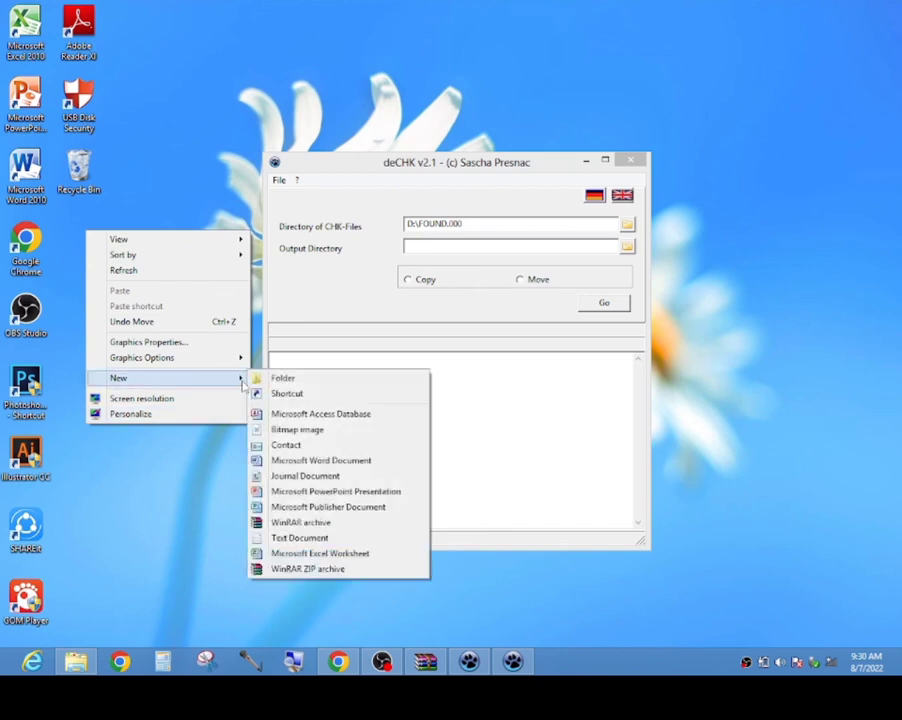
{"action": "left_click", "coordinate": [284, 380]}
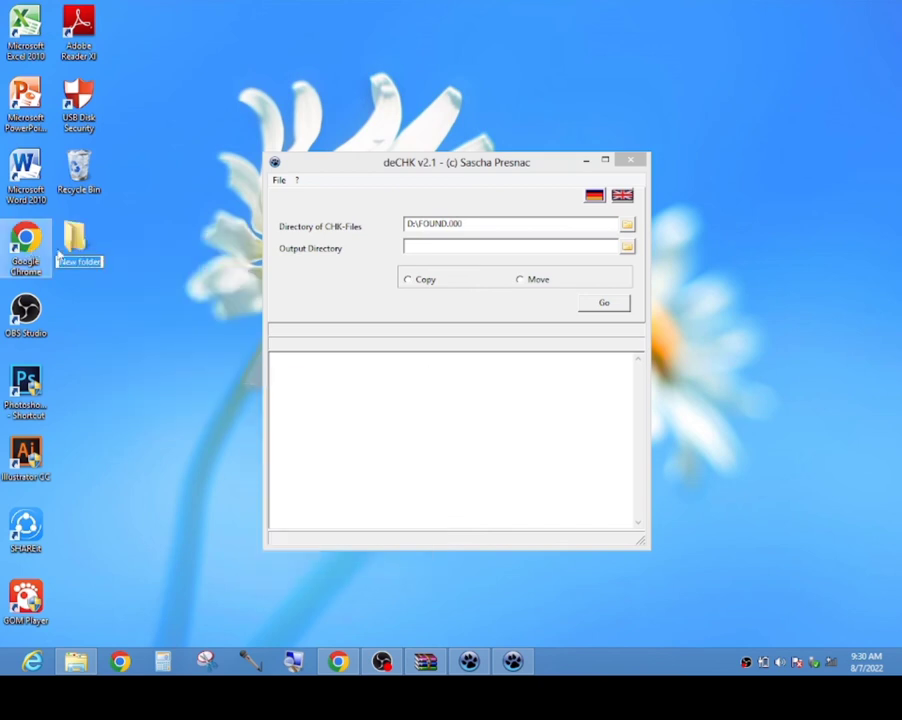
{"action": "key", "text": "BackSpace"}
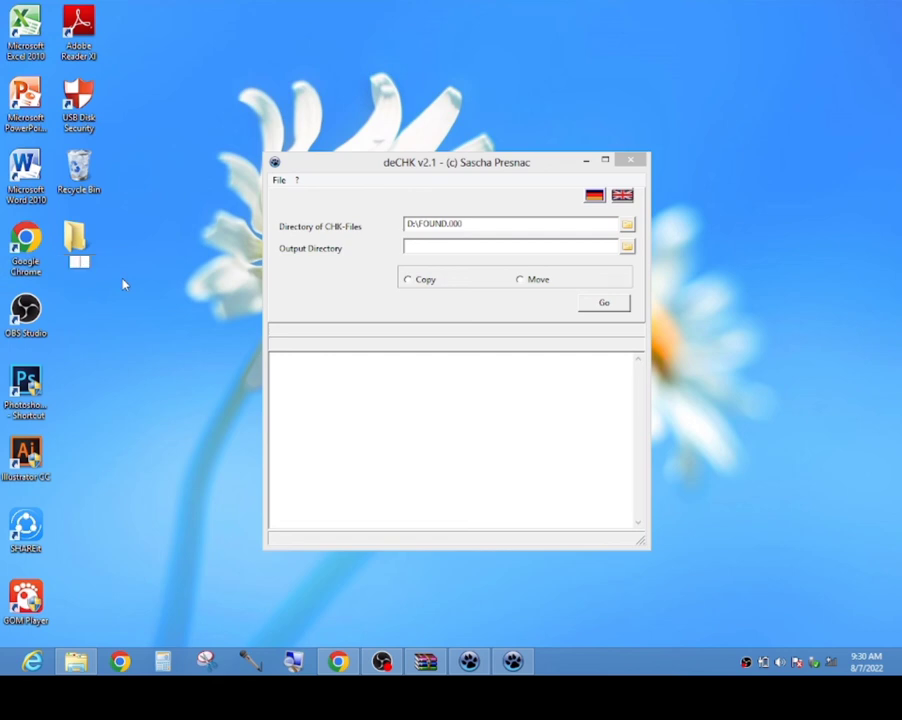
{"action": "type", "text": "recovered files"}
{"action": "key", "text": "Return"}
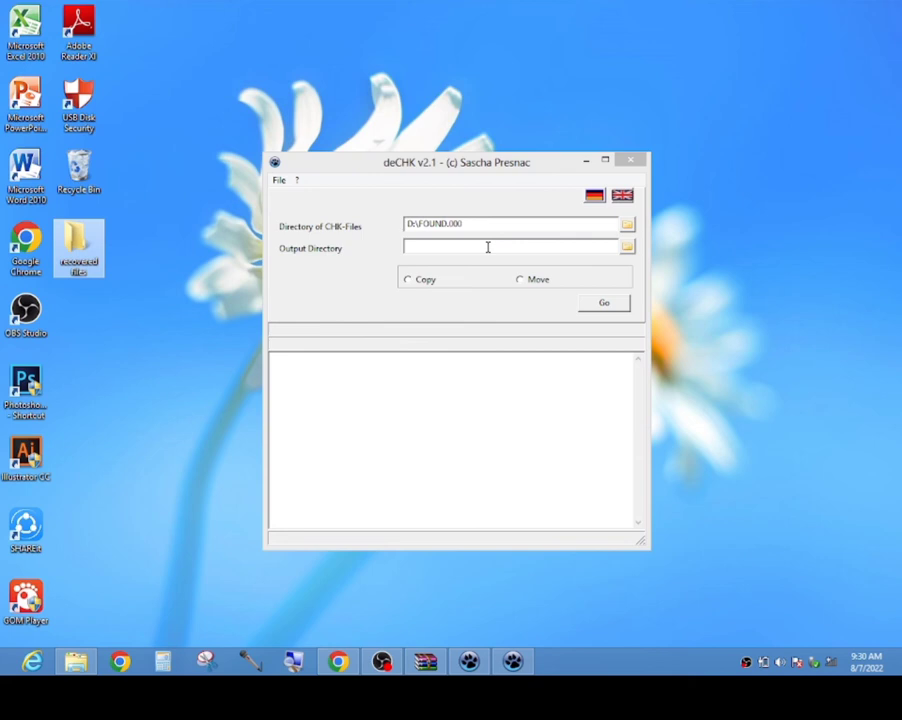
- Set the output directory to the desktop's "recovered files" folder and start converting the CHK files with the Copy option
{"action": "left_click", "coordinate": [627, 247]}
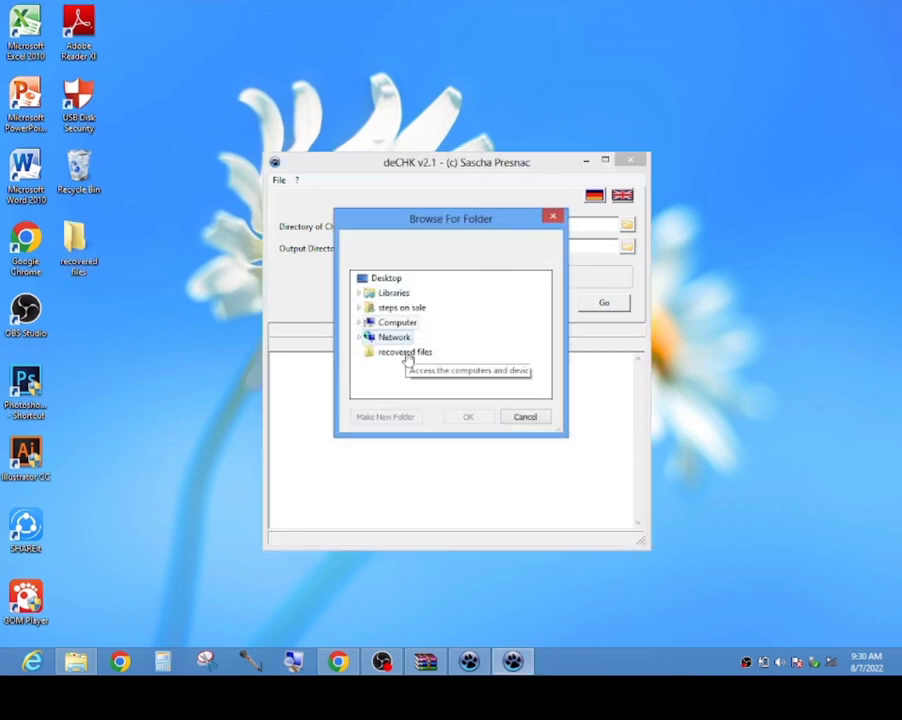
{"action": "left_click", "coordinate": [405, 354]}
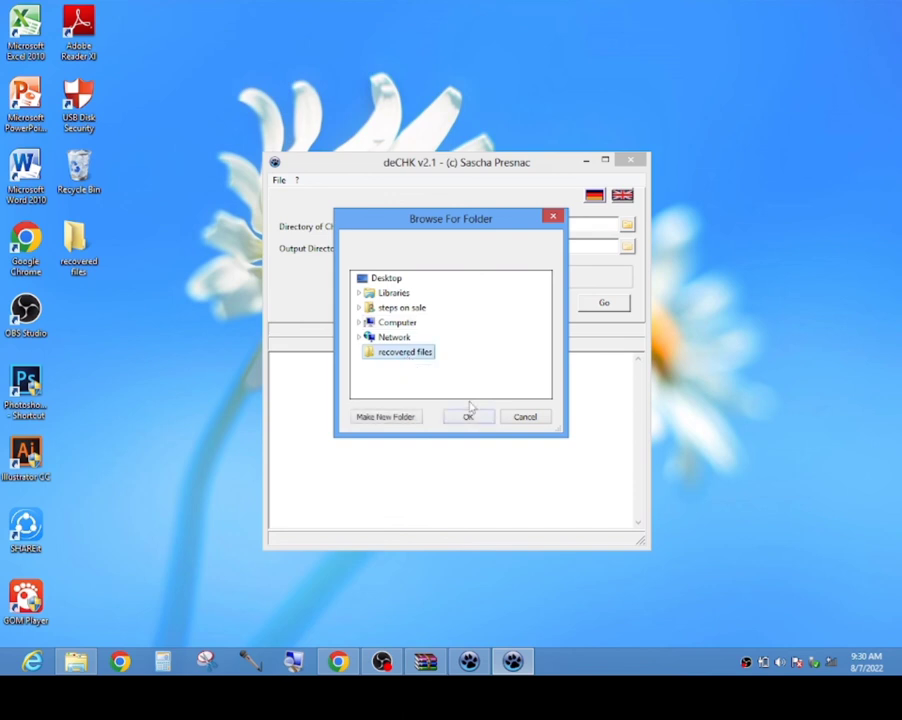
{"action": "left_click", "coordinate": [470, 418]}
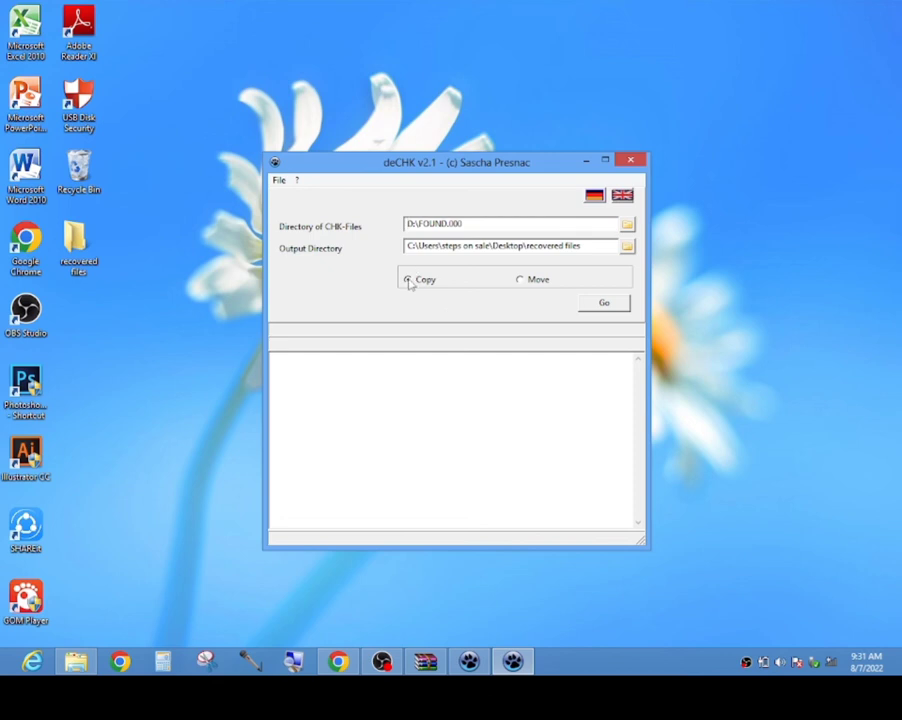
{"action": "left_click", "coordinate": [588, 306]}
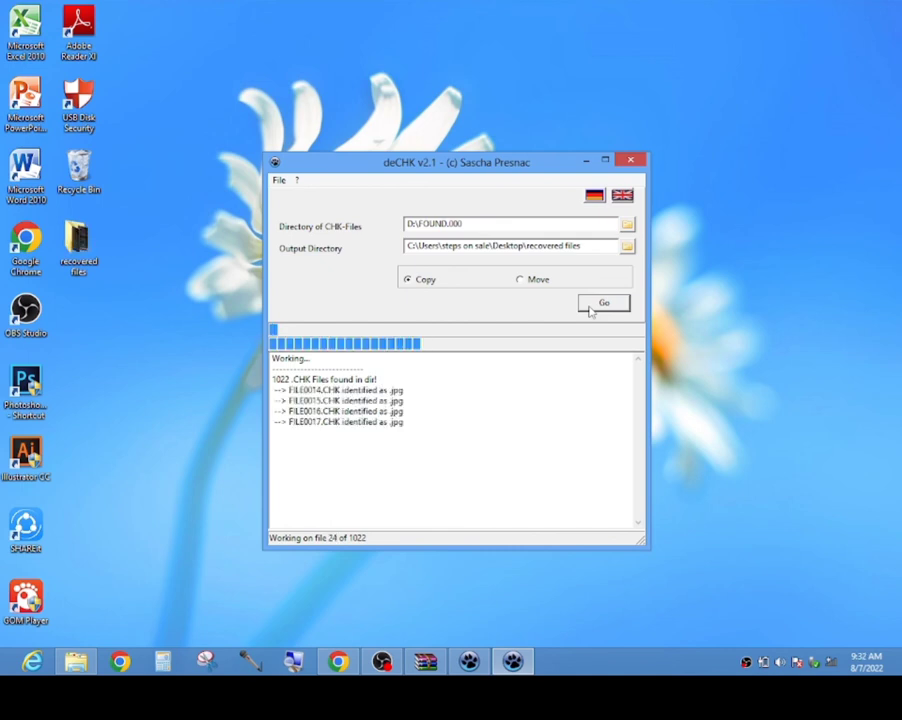
- Open the "recovered files" folder on the desktop to check the converted files
{"action": "left_click", "coordinate": [79, 245]}
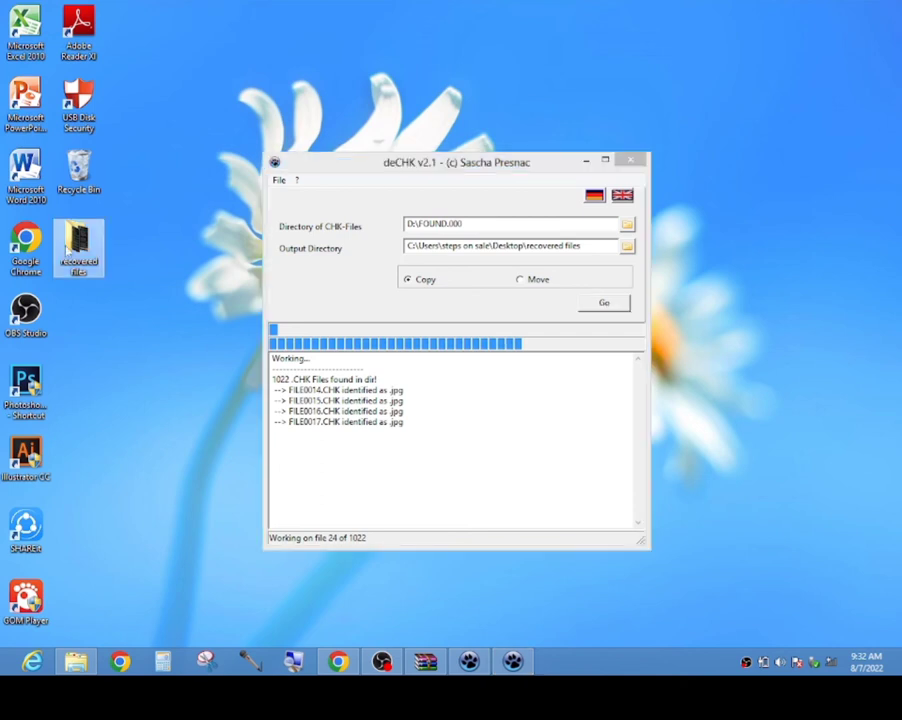
{"action": "key", "text": "Return"}
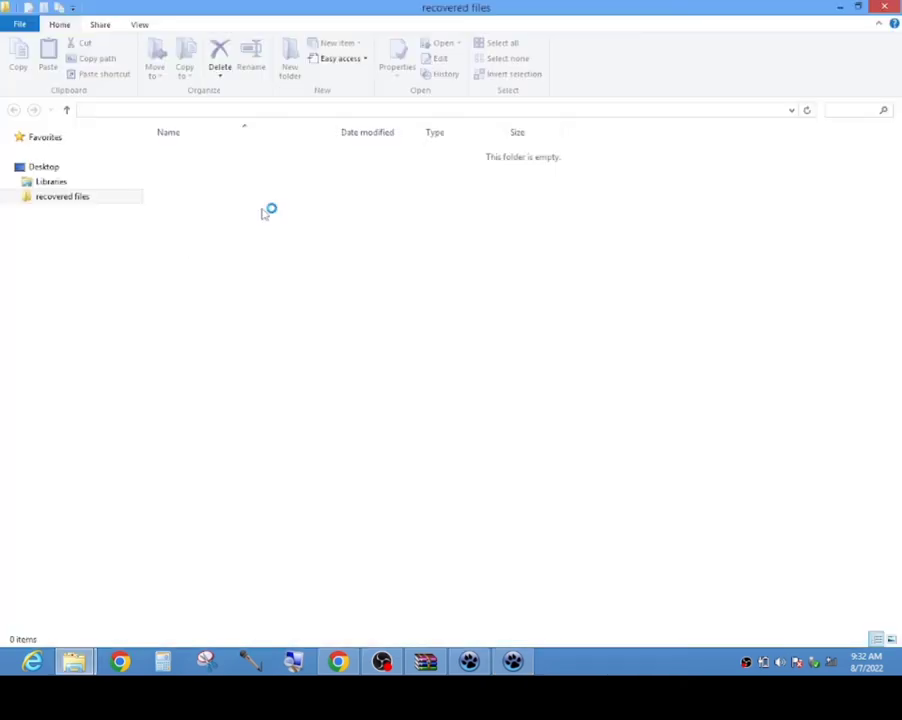